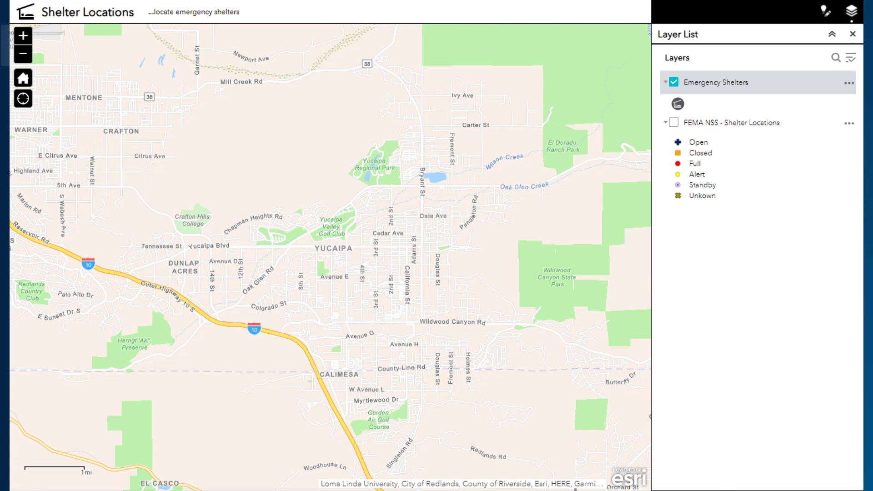
# - Show the FEMA NSS - Shelter Locations layer and copy all its shelters around Yucaipa into Emergency Shelters with Select features to copy
pyautogui.click(673, 123)
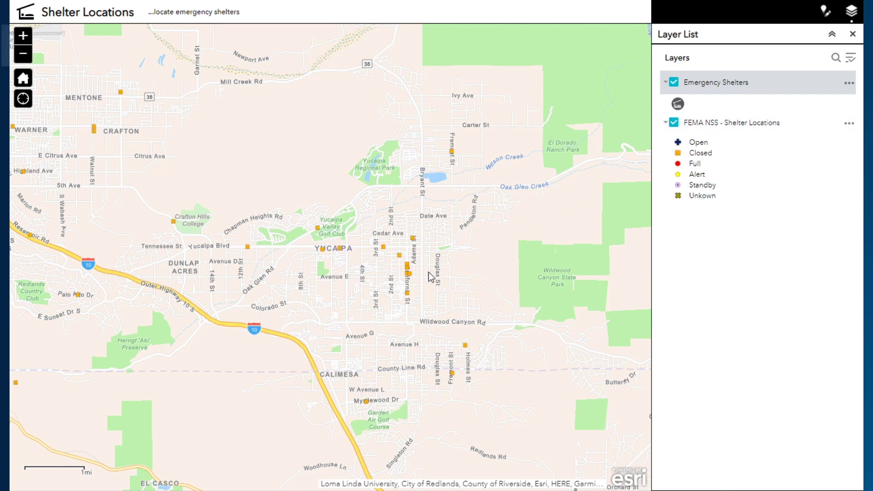
pyautogui.click(824, 19)
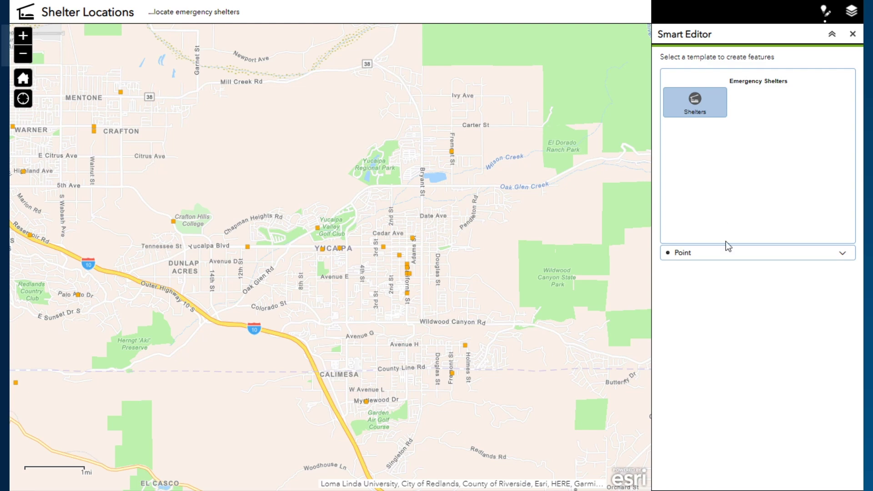
pyautogui.click(726, 252)
pyautogui.click(731, 285)
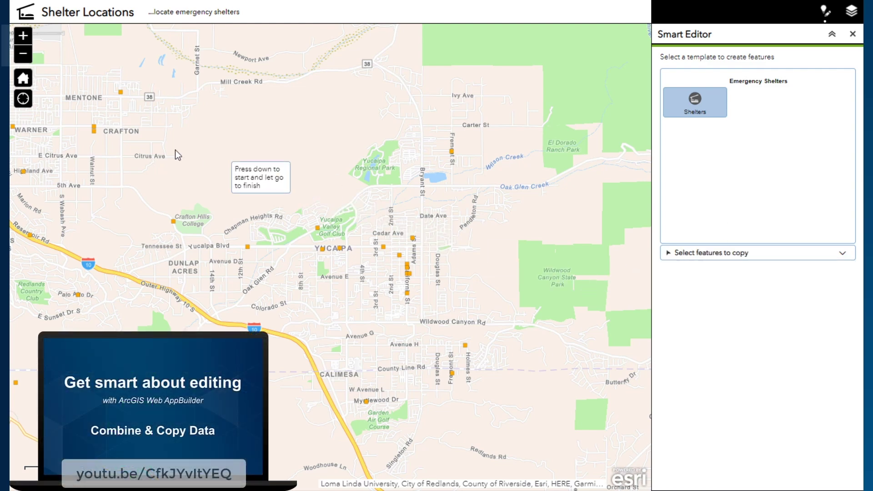
pyautogui.moveTo(127, 129); pyautogui.dragTo(563, 422)
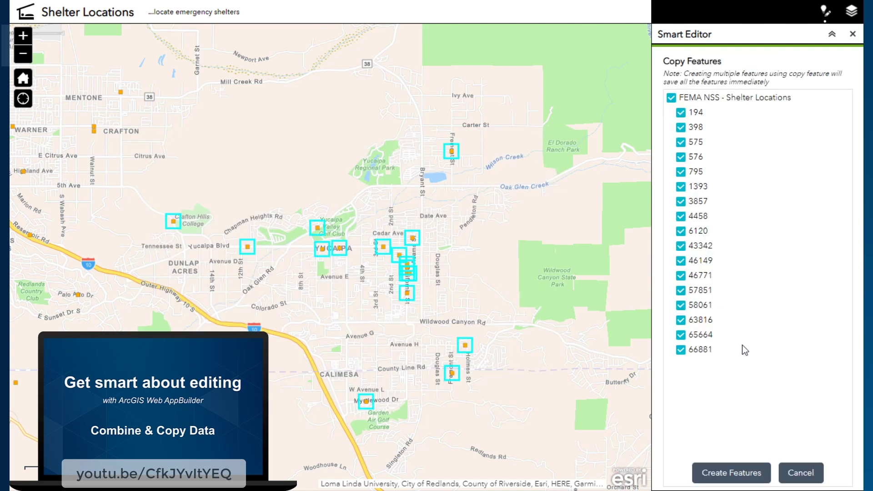
pyautogui.click(748, 473)
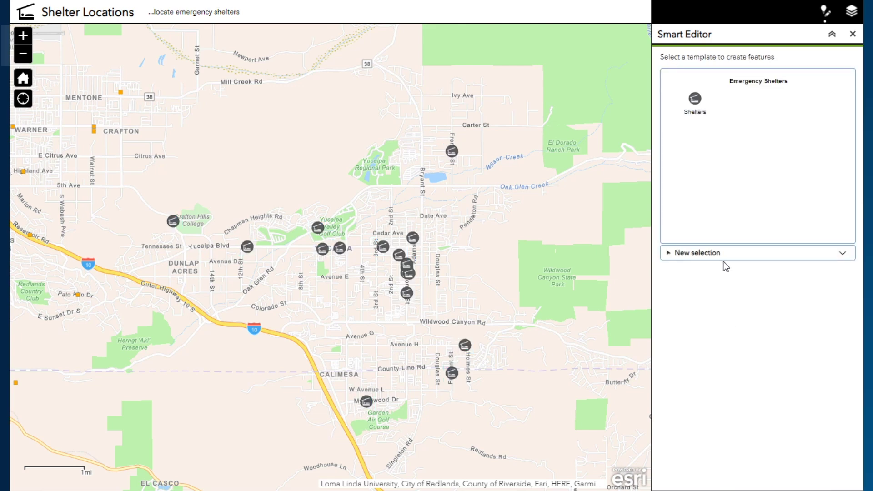
# - Choose a status for the copied Crafton Hills College shelter and save the record
pyautogui.click(173, 222)
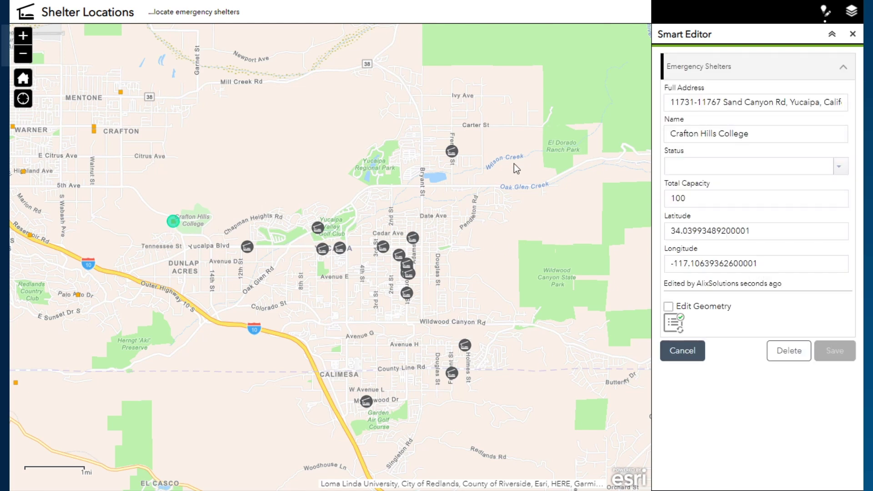
pyautogui.click(799, 103)
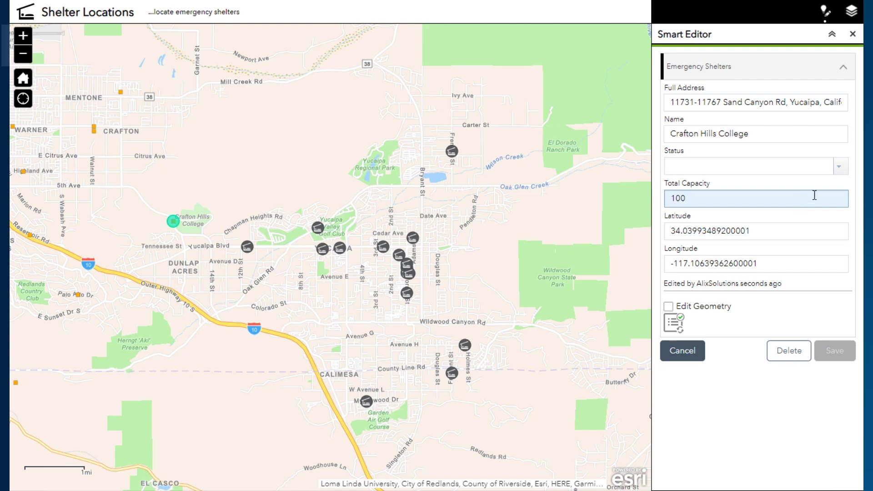
pyautogui.click(841, 167)
pyautogui.click(751, 229)
pyautogui.click(835, 350)
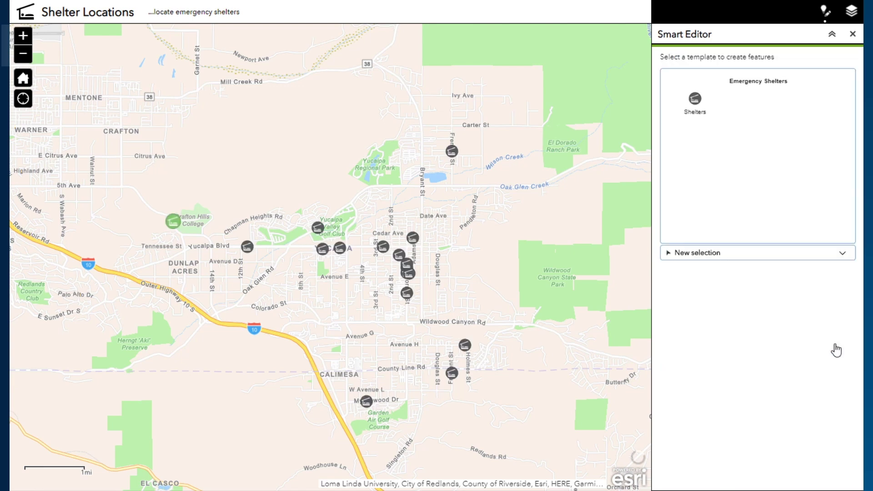
# - Choose a status for the Yucaipa High School shelter on Yucaipa Blvd
pyautogui.click(252, 250)
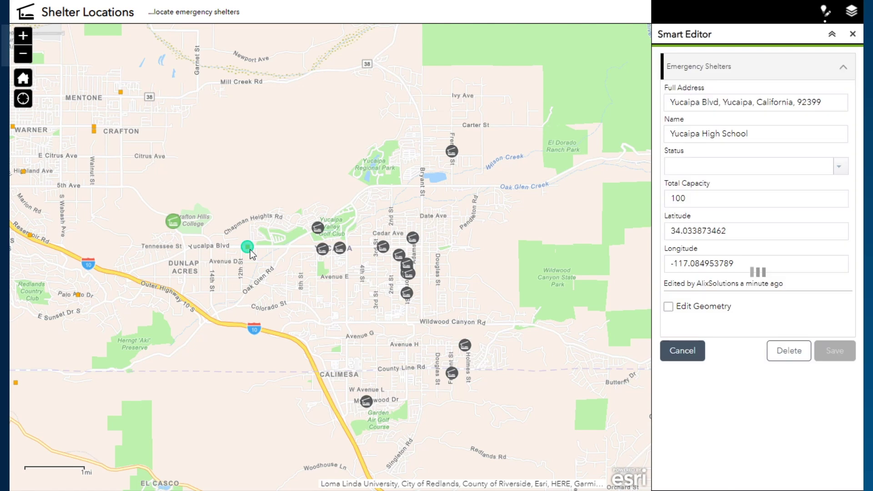
pyautogui.click(841, 168)
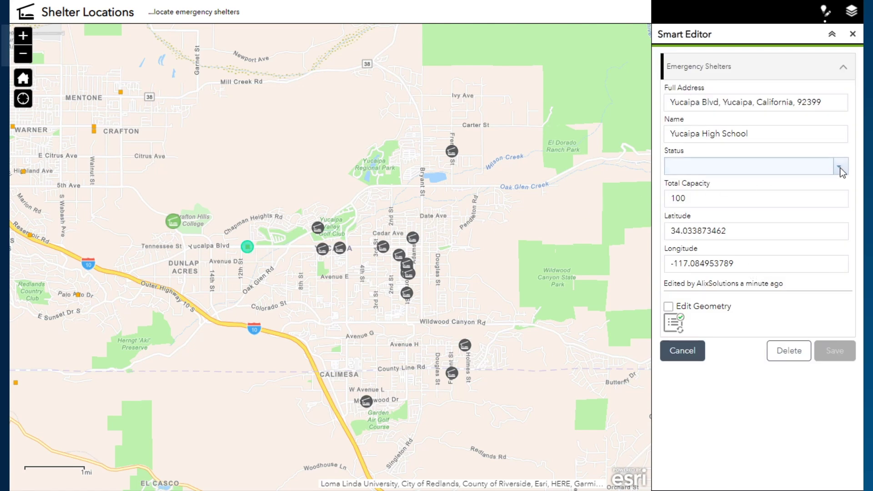
pyautogui.click(802, 229)
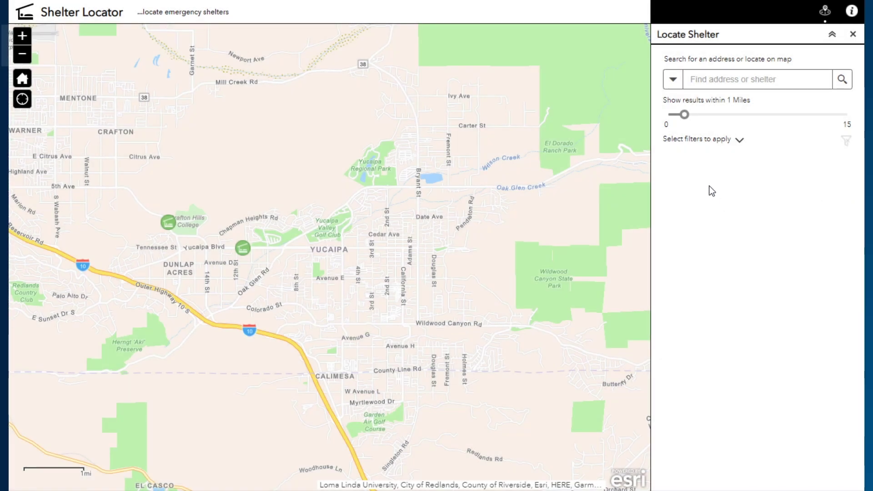
# - In the Shelter Locator app, search for shelters within 5 miles of a point on the map northeast of Yucaipa
pyautogui.moveTo(685, 116); pyautogui.dragTo(731, 119)
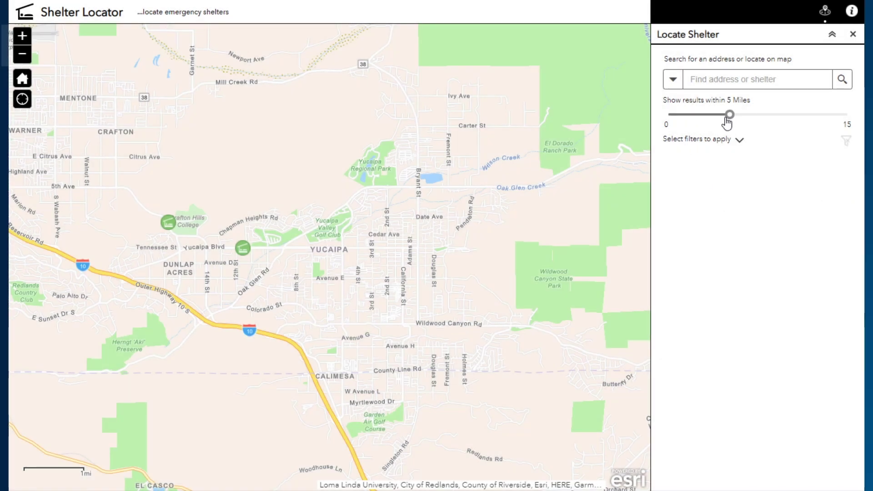
pyautogui.click(491, 215)
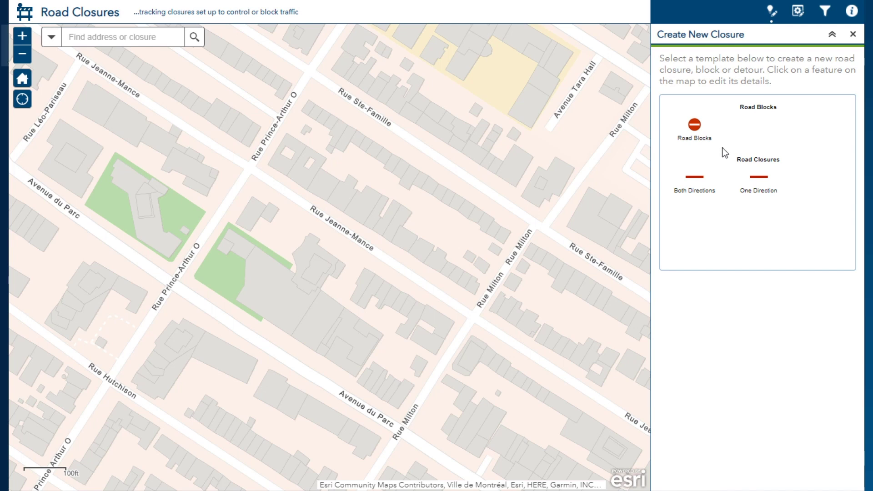
# - In the Road Closures app, place a road block where Rue Jeanne-Mance meets Rue Milton and save it
pyautogui.click(691, 131)
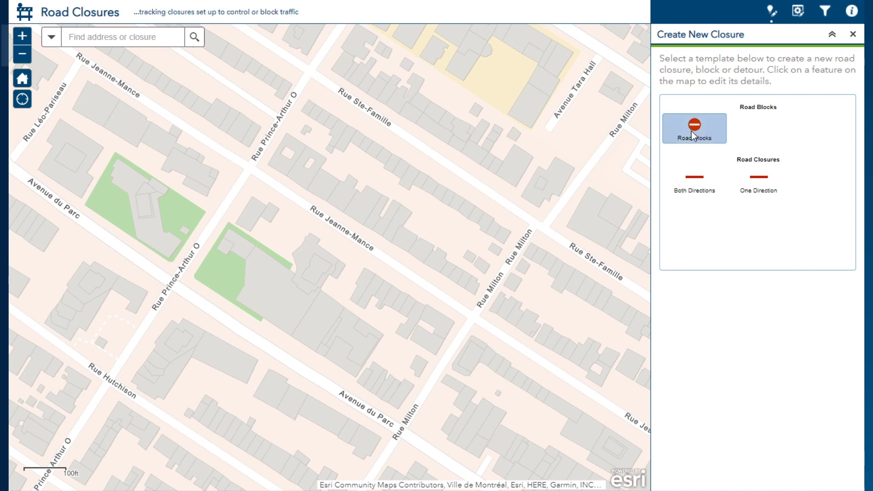
pyautogui.click(470, 317)
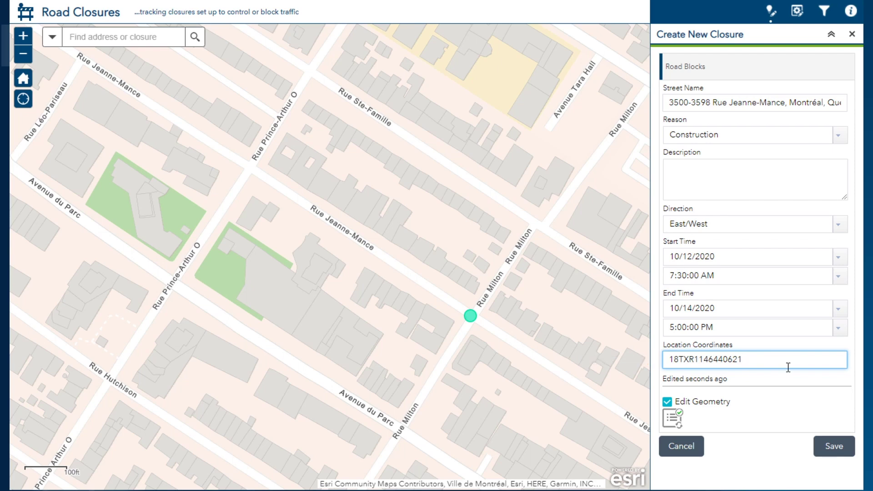
pyautogui.click(824, 445)
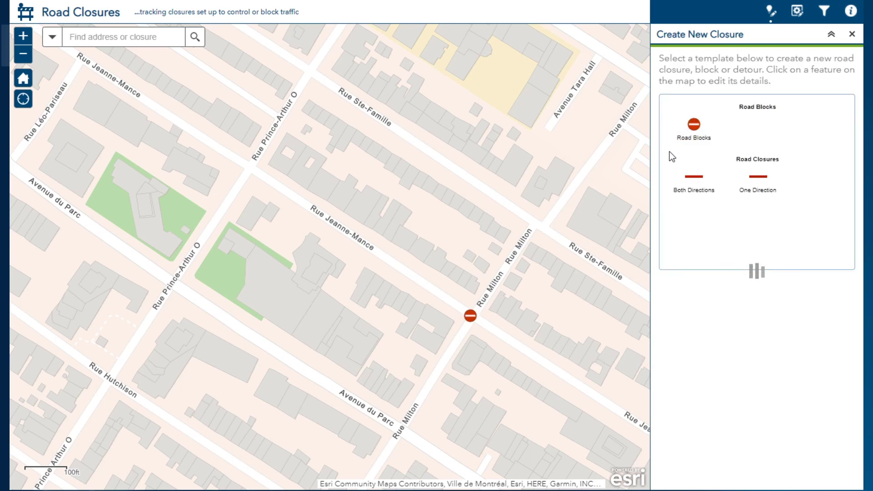
# - Add a second road block at Rue Jeanne-Mance and Rue Prince-Arthur O and save it
pyautogui.click(697, 126)
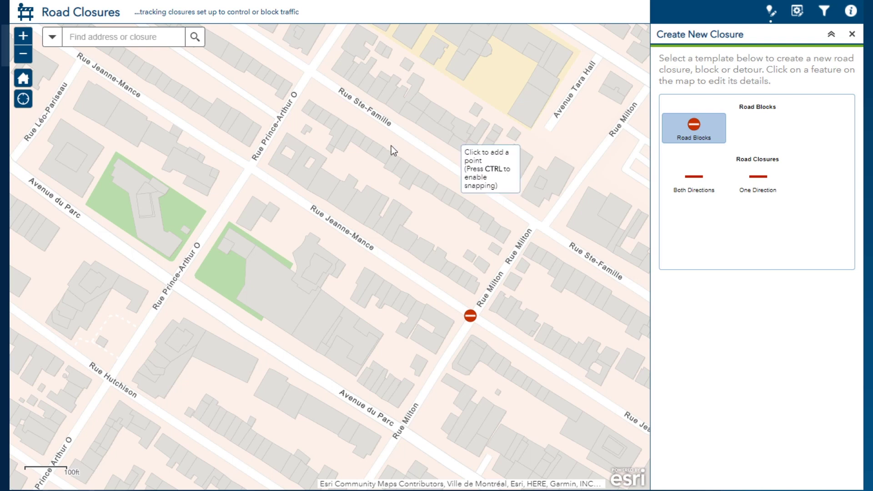
pyautogui.click(252, 169)
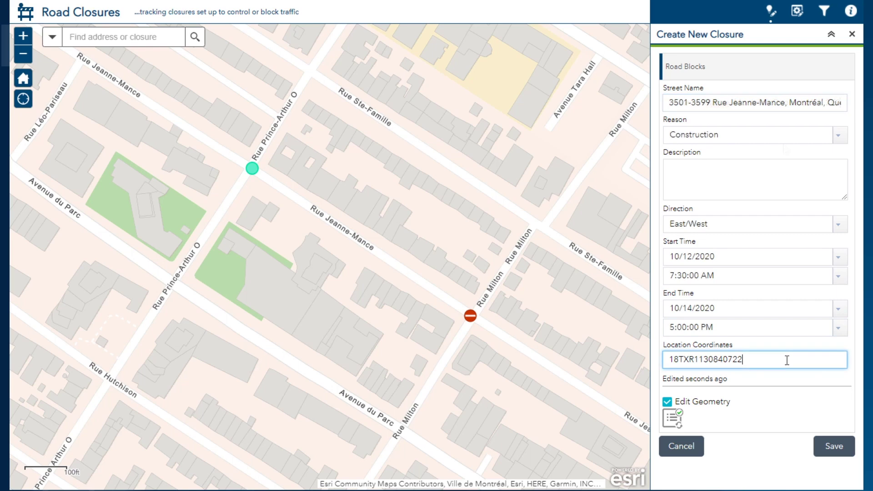
pyautogui.click(834, 446)
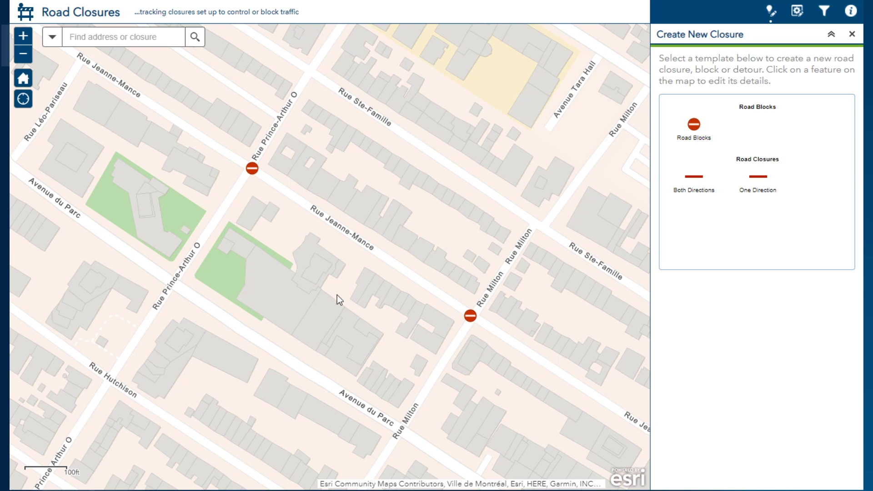
# - Move the Rue Prince-Arthur O road block down to the intersection with Avenue du Parc and save it
pyautogui.moveTo(296, 355); pyautogui.dragTo(370, 269)
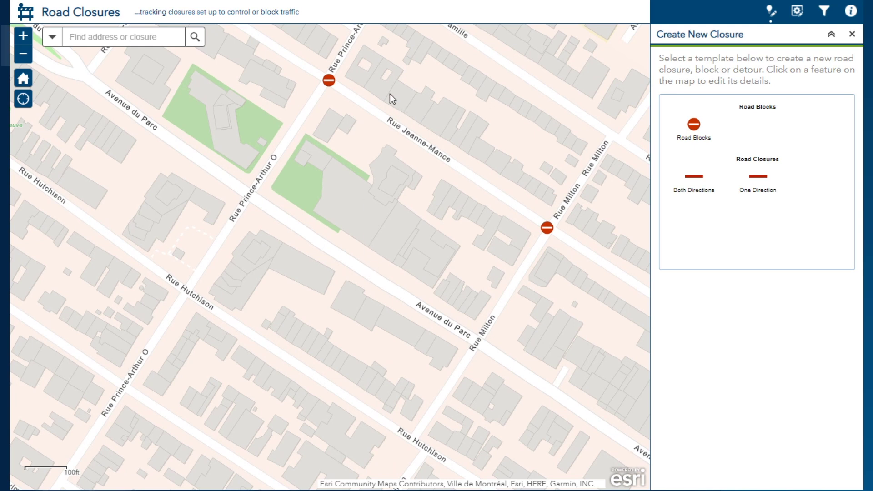
pyautogui.click(330, 82)
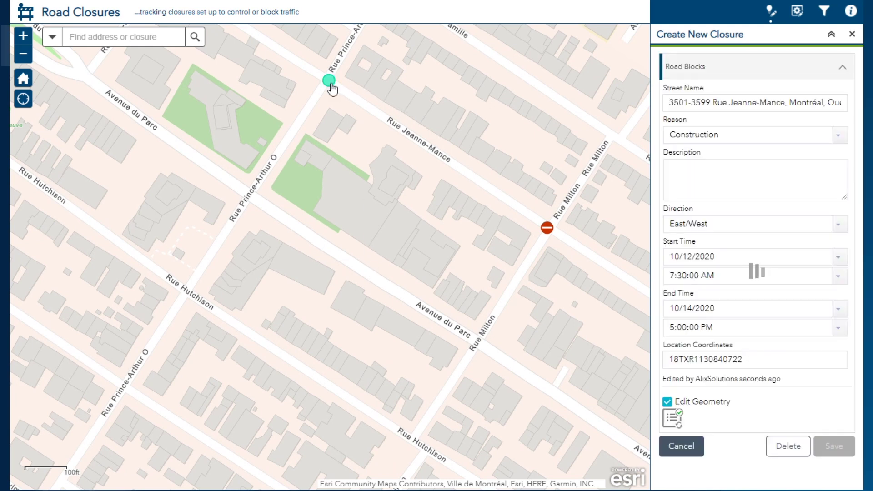
pyautogui.moveTo(331, 86); pyautogui.dragTo(251, 201)
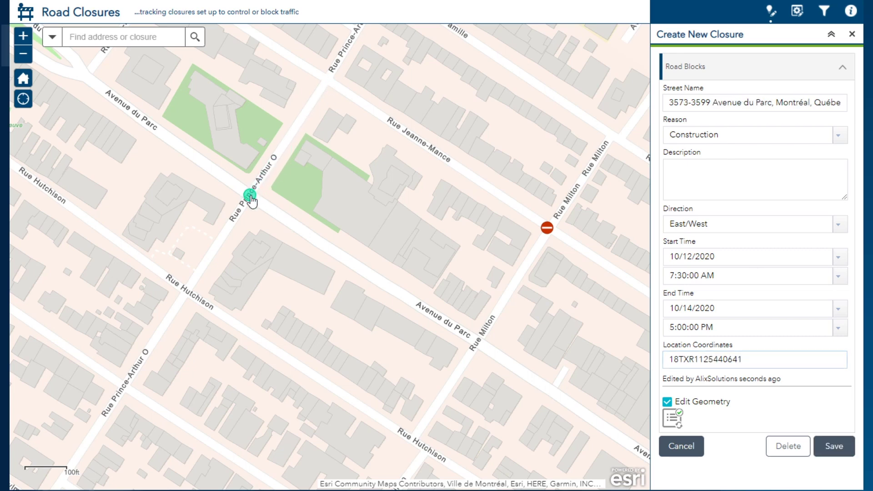
pyautogui.click(737, 102)
pyautogui.click(757, 367)
pyautogui.click(826, 443)
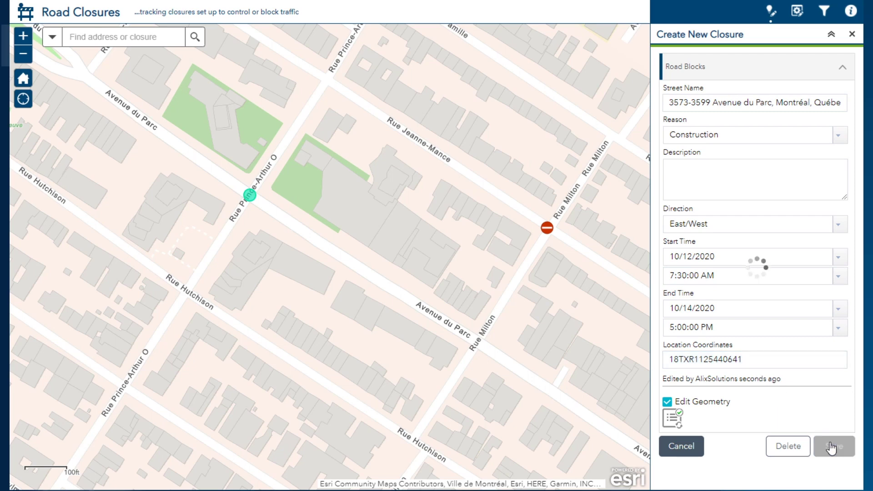
# - Move the Rue Milton road block from Rue Jeanne-Mance to the intersection with Avenue du Parc and save it
pyautogui.click(548, 229)
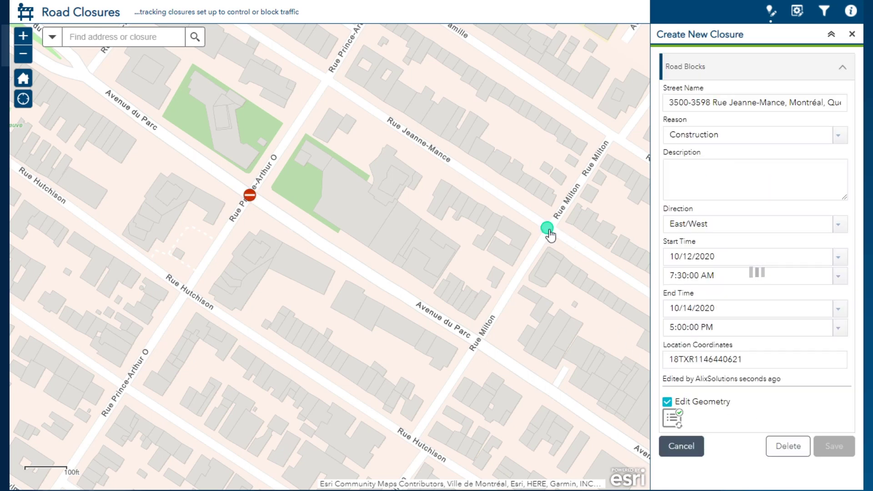
pyautogui.moveTo(551, 235); pyautogui.dragTo(476, 346)
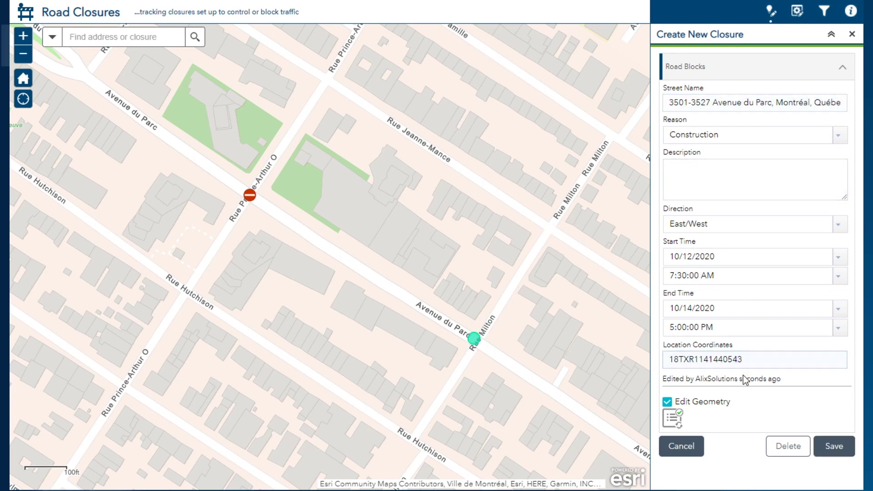
pyautogui.click(834, 446)
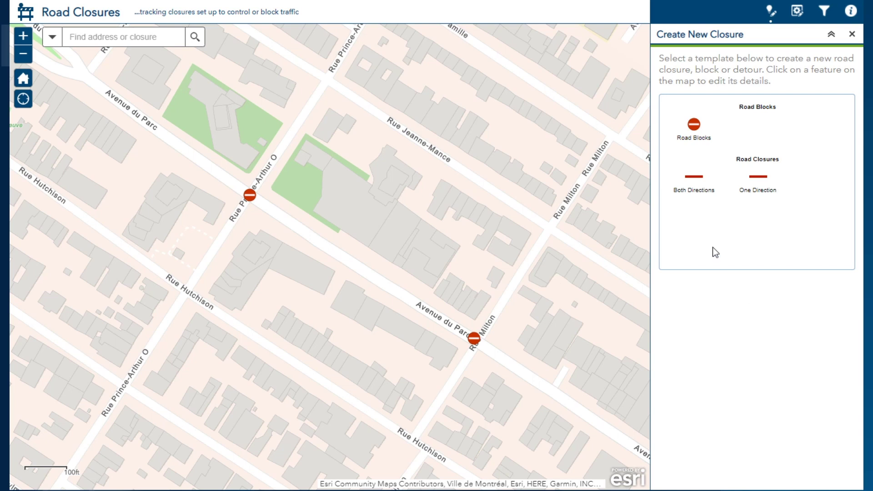
# - Draw a Both Directions road closure along Avenue du Parc between the two road blocks and check its address
pyautogui.click(694, 189)
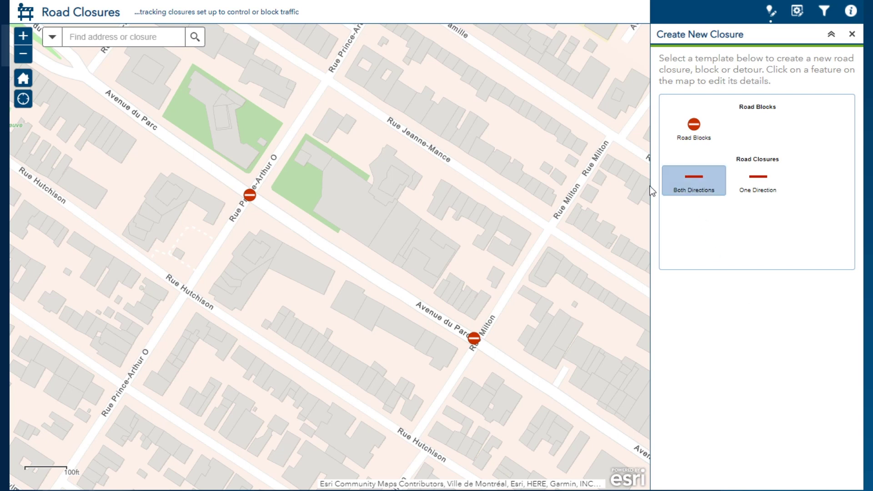
pyautogui.click(249, 196)
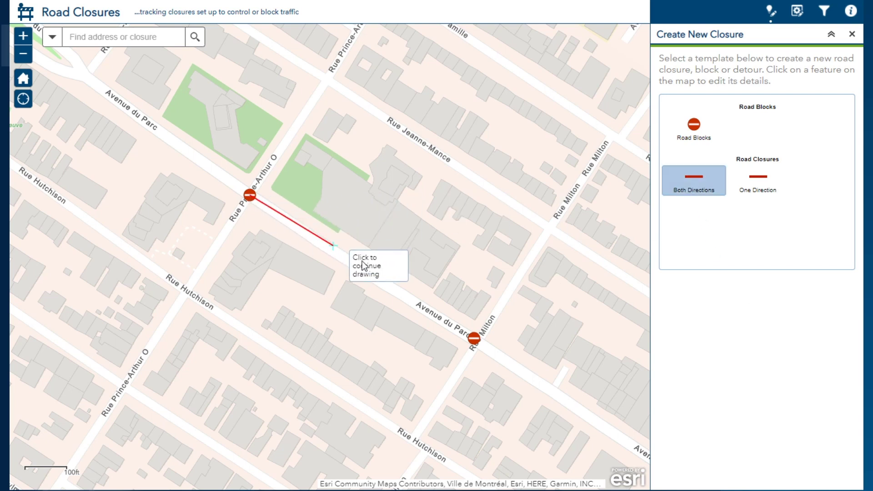
pyautogui.doubleClick(474, 338)
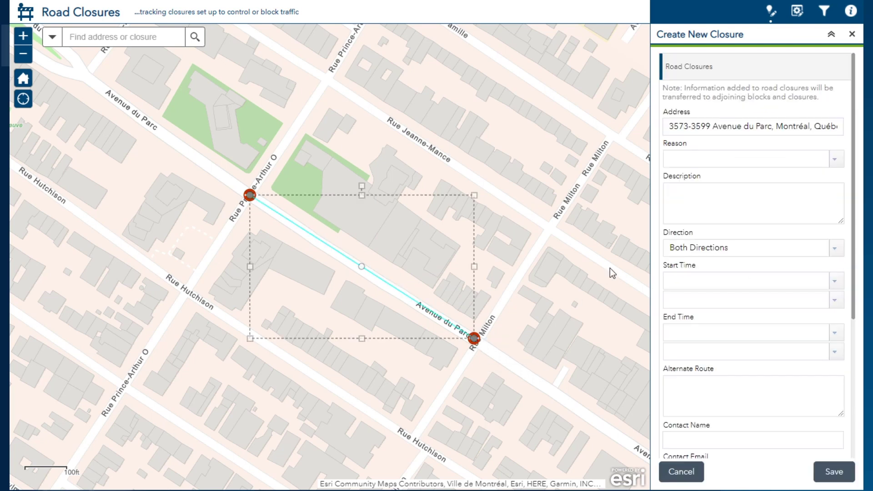
pyautogui.click(777, 125)
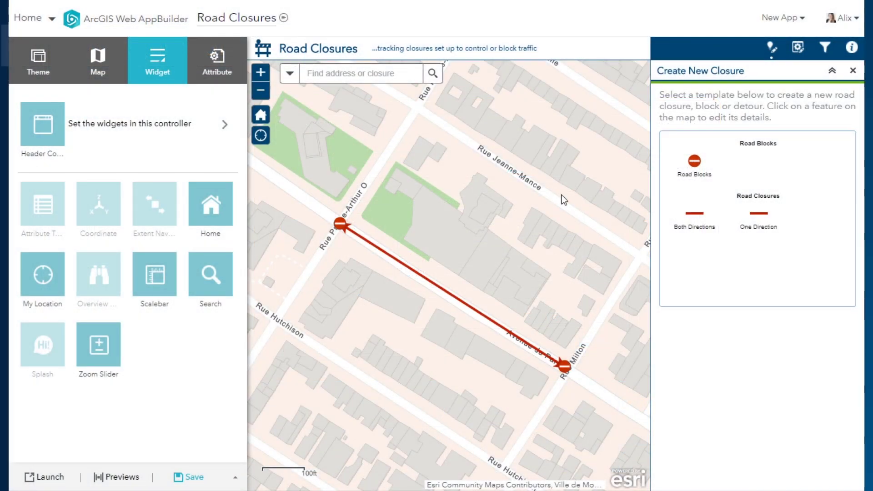
# - In ArcGIS Web AppBuilder, open the attribute action settings of the Create New Closure widget
pyautogui.click(189, 137)
pyautogui.moveTo(117, 183)
pyautogui.click(113, 179)
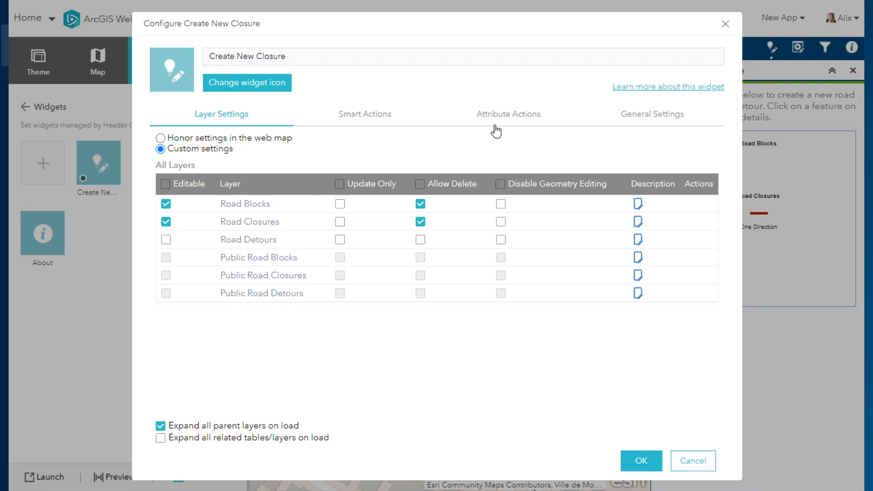
pyautogui.click(510, 122)
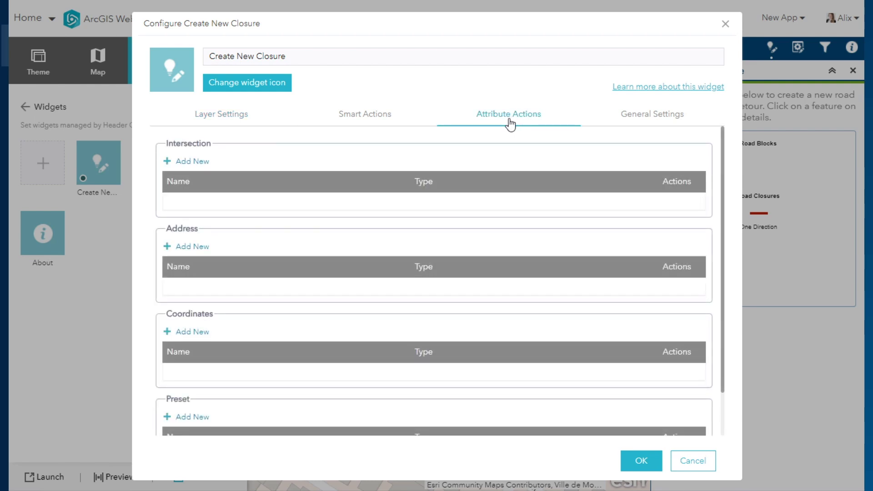
# - Add a new address attribute action group named Address
pyautogui.click(195, 247)
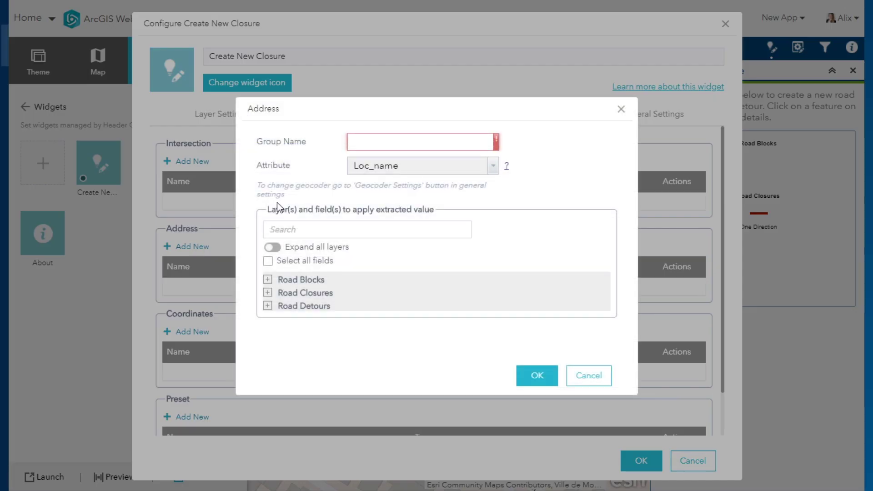
pyautogui.click(392, 142)
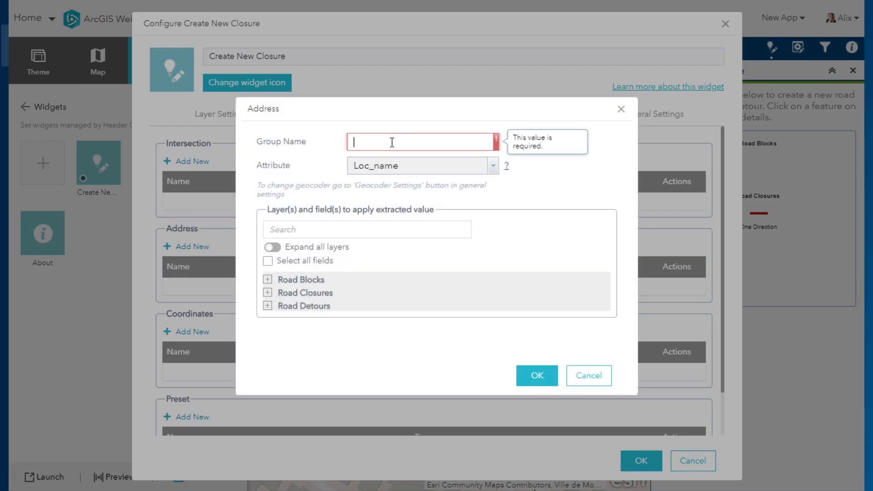
pyautogui.write('Address')
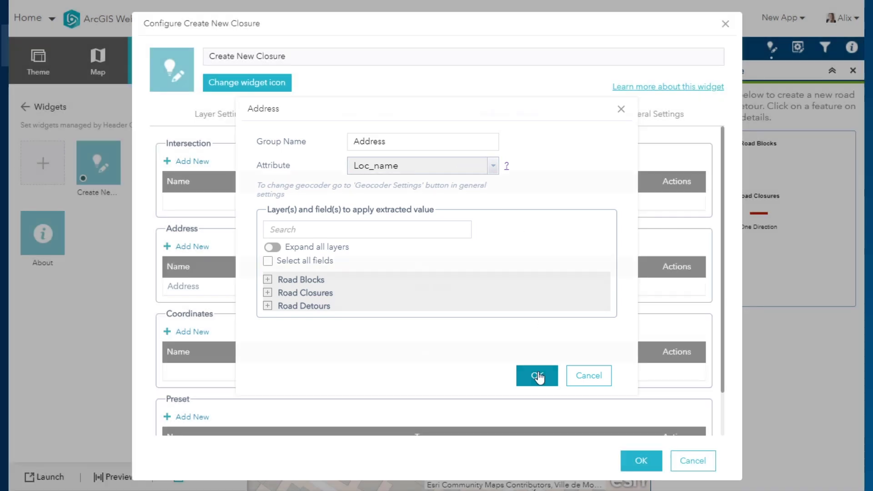
# - Save the Address group and check the service URL in the widget's geocoder settings
pyautogui.click(538, 375)
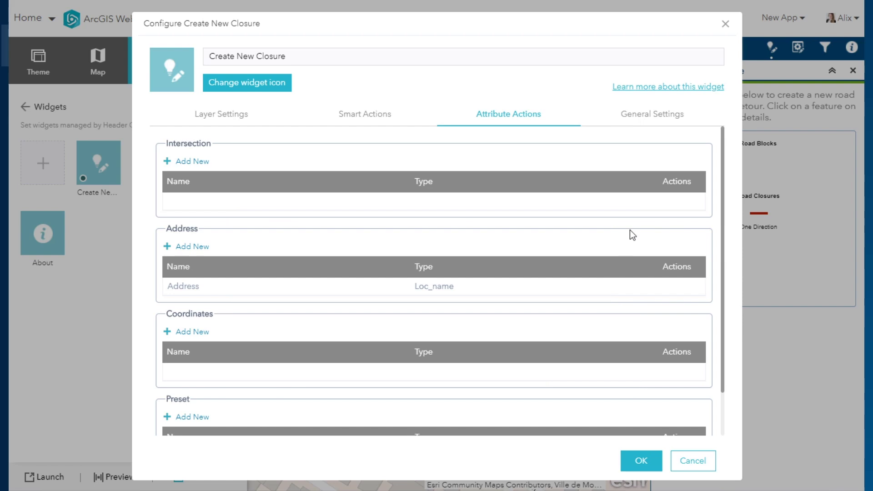
pyautogui.click(663, 123)
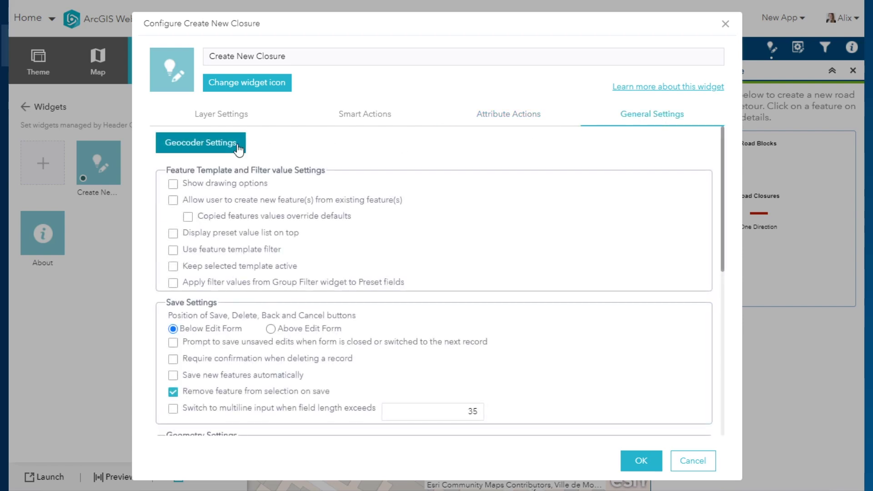
pyautogui.click(237, 148)
pyautogui.tripleClick(487, 192)
pyautogui.click(487, 206)
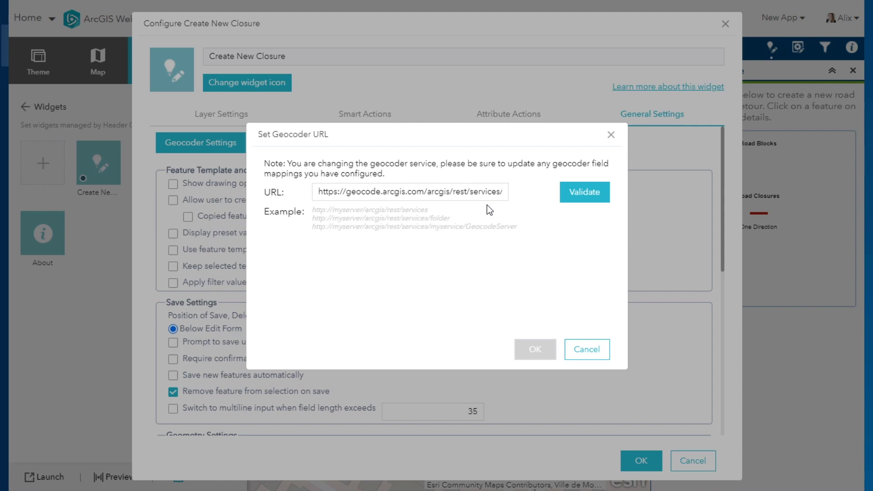
pyautogui.click(610, 135)
# - Edit the existing Address attribute action so that it extracts the Match_addr attribute
pyautogui.click(529, 125)
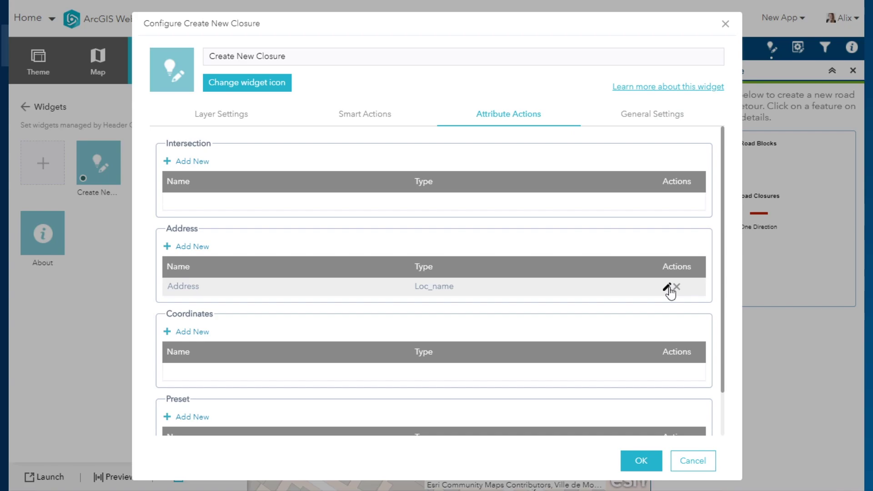
pyautogui.click(667, 288)
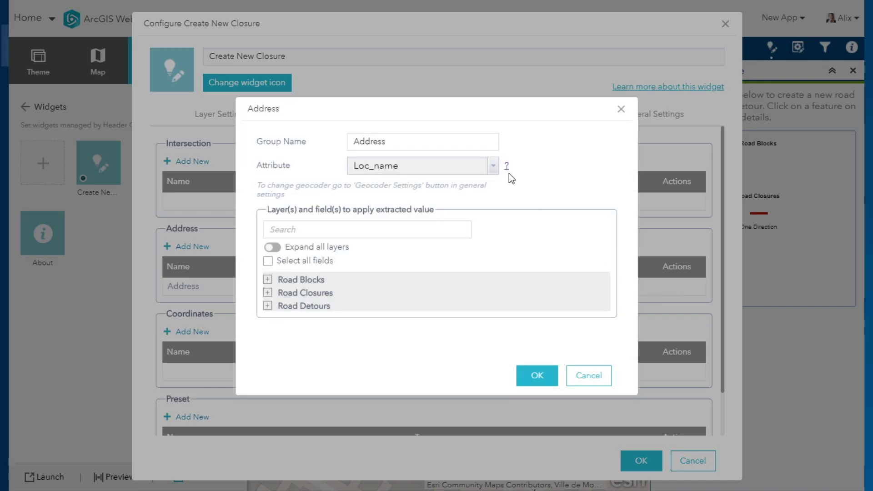
pyautogui.click(494, 169)
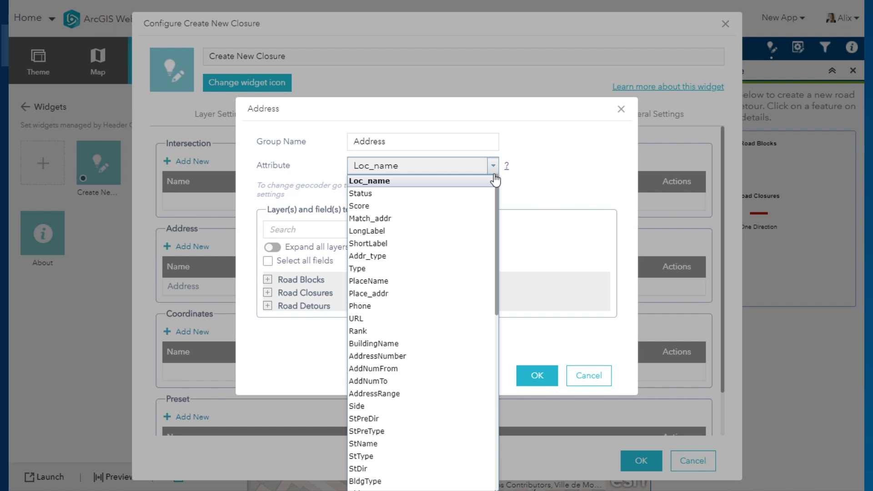
pyautogui.click(400, 218)
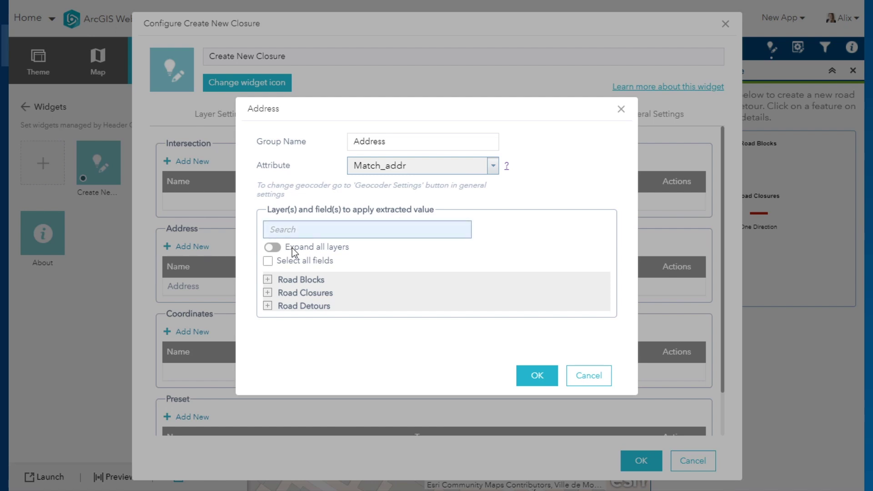
# - Filter the layer fields by "add", apply the action to the Address fields of Road Blocks and Road Closures, and save it
pyautogui.click(273, 249)
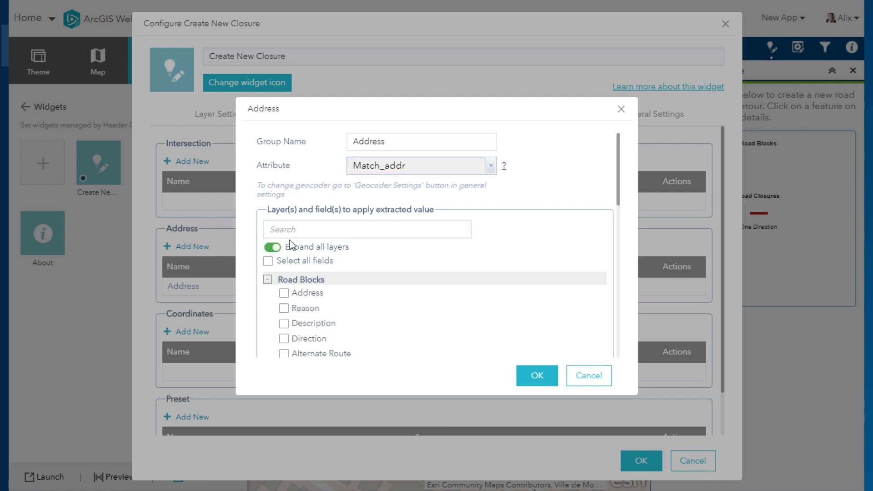
pyautogui.click(307, 230)
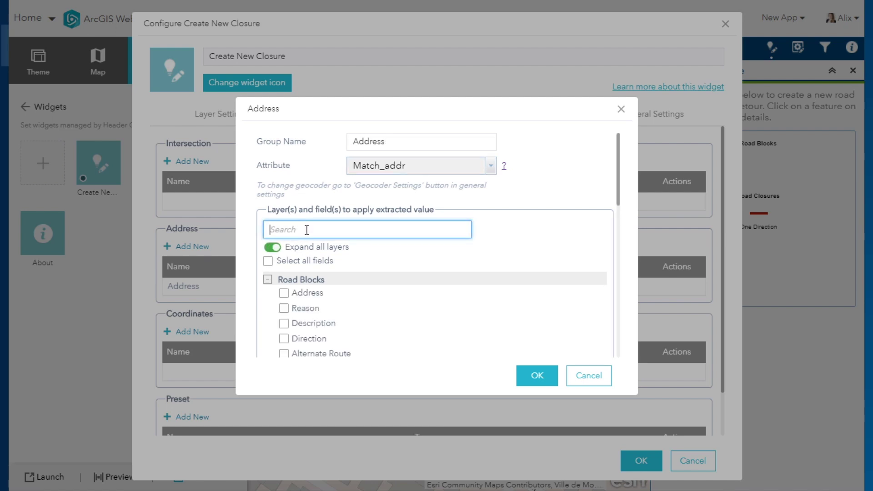
pyautogui.write('add')
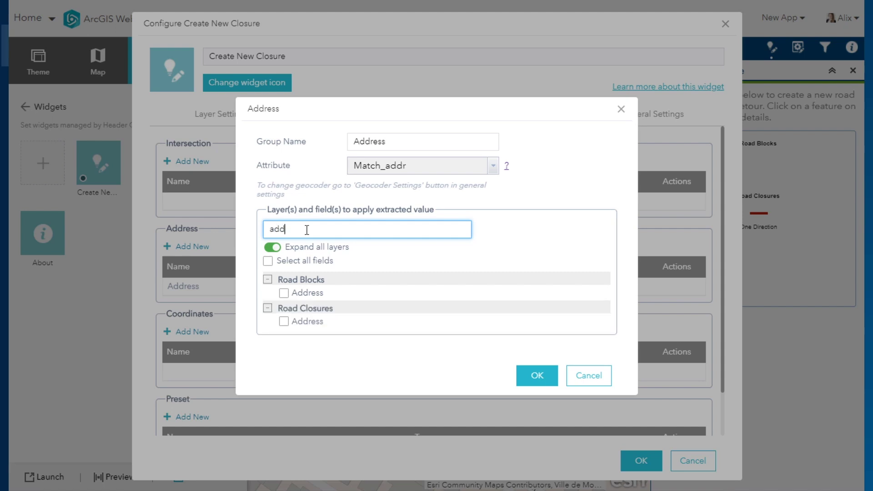
pyautogui.click(269, 261)
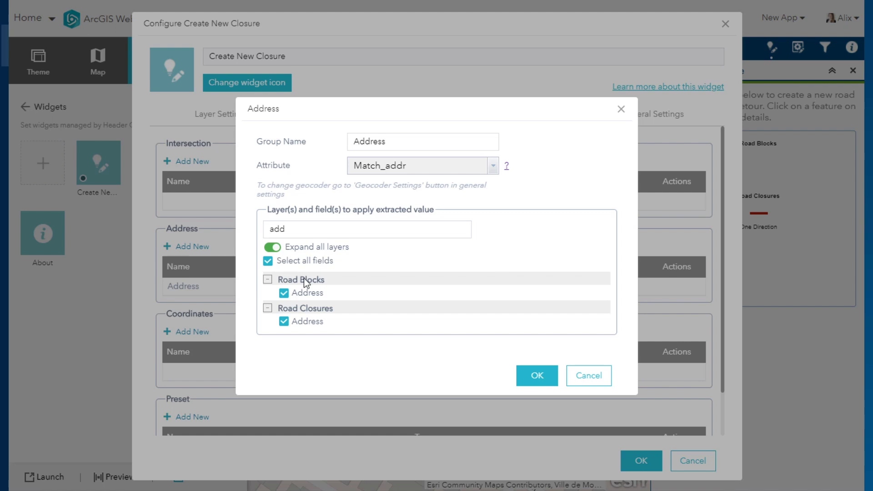
pyautogui.click(526, 381)
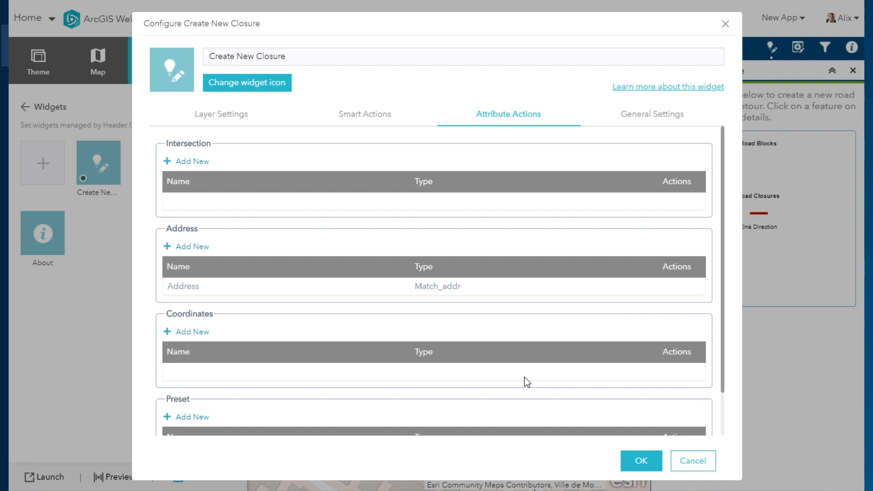
# - Add a coordinates attribute action group named Coordinates that uses the MGRS reference system
pyautogui.click(193, 331)
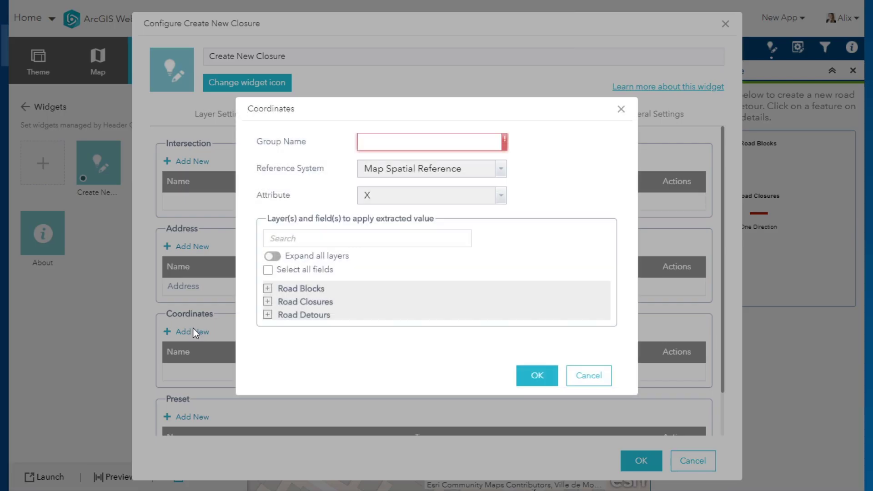
pyautogui.click(367, 142)
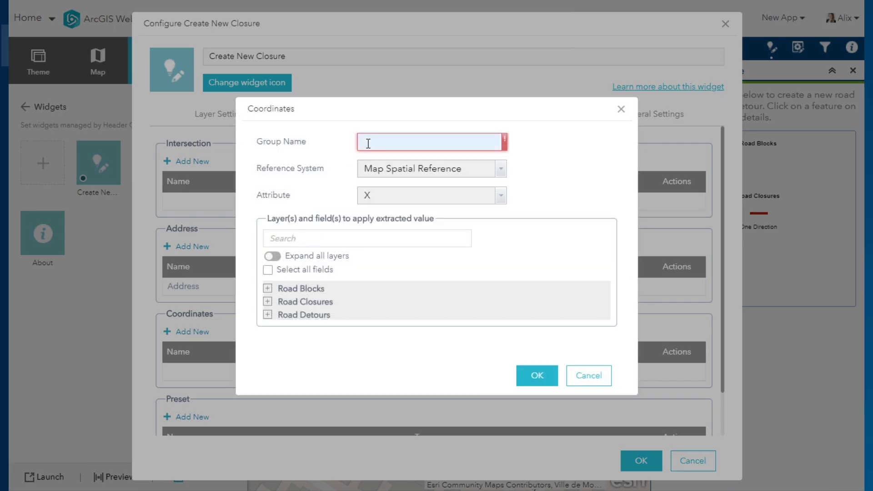
pyautogui.write('goordinate')
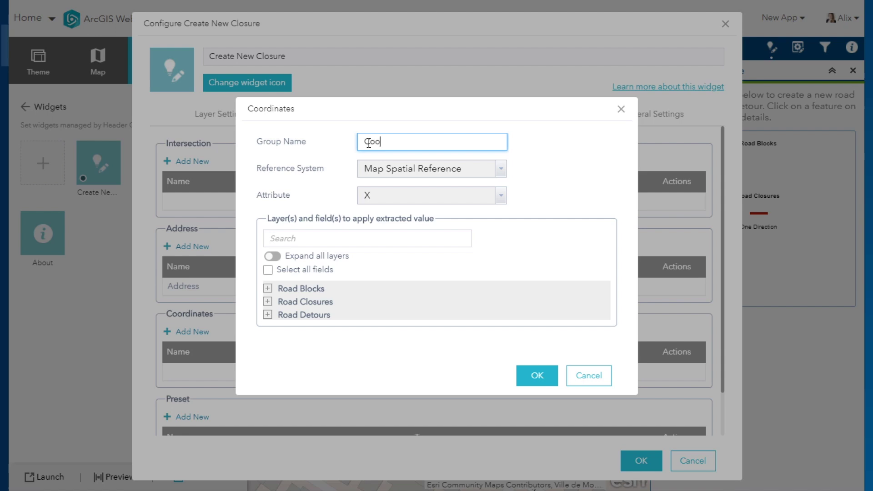
pyautogui.write('s')
pyautogui.click(505, 169)
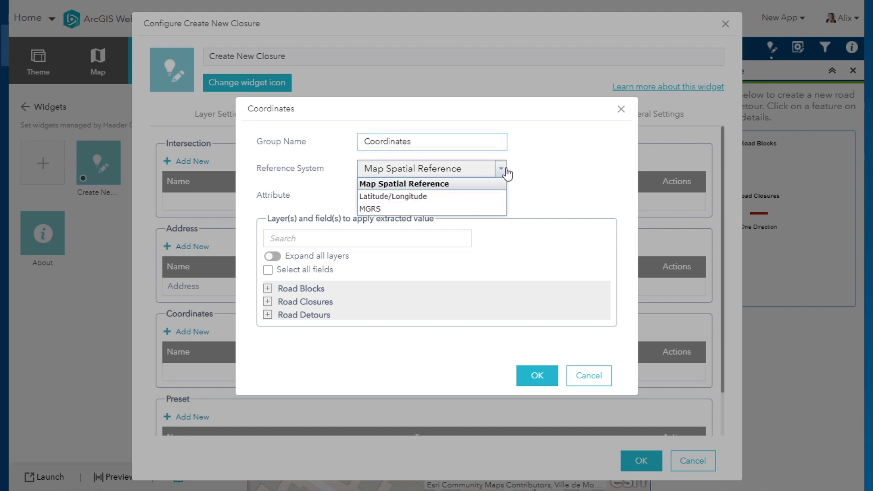
pyautogui.click(493, 210)
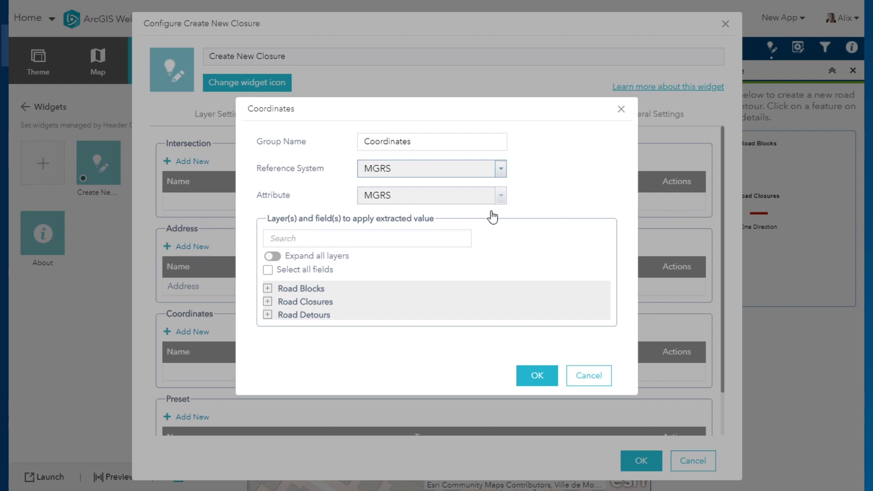
pyautogui.click(507, 201)
pyautogui.click(508, 204)
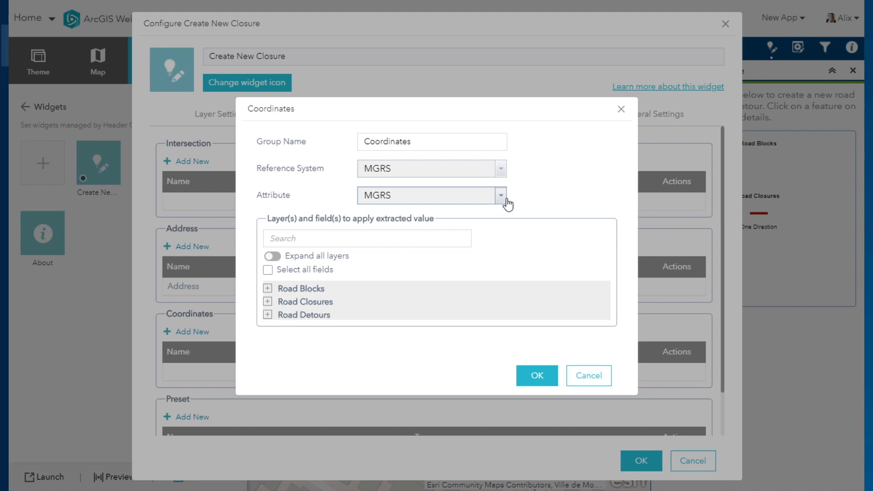
# - Filter the layer fields by "coo" and apply the coordinates action to the Location Coordinates field of Road Blocks
pyautogui.click(415, 238)
pyautogui.write('c')
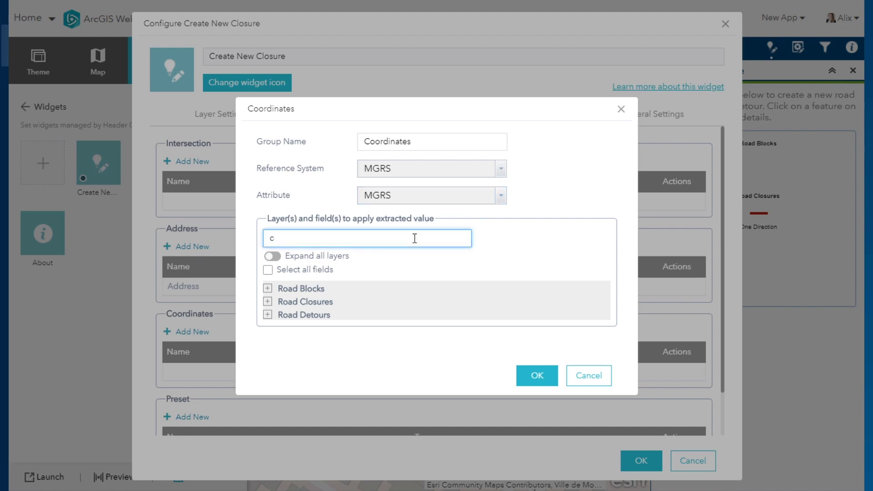
pyautogui.write('oo')
pyautogui.click(273, 256)
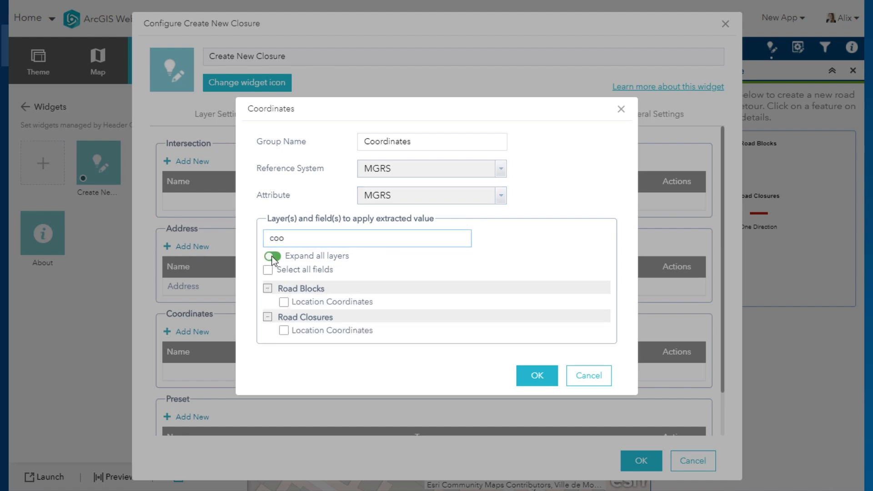
pyautogui.click(284, 302)
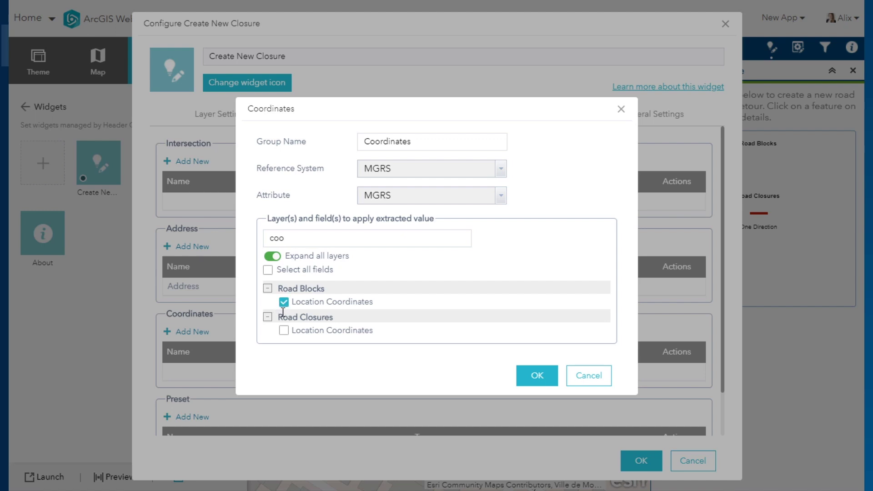
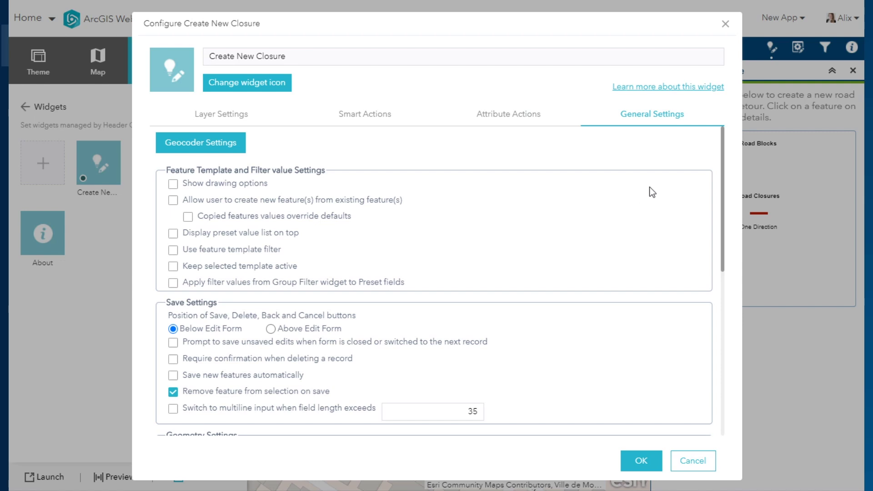
# - Enable geometry edit by default in the general settings and review the Disable Geometry Editing options in the layer settings
pyautogui.moveTo(724, 143); pyautogui.dragTo(741, 268)
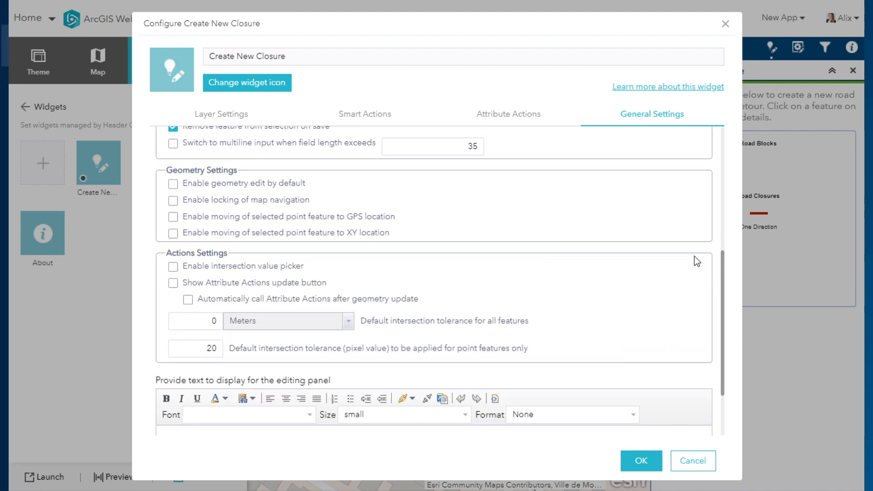
pyautogui.click(173, 184)
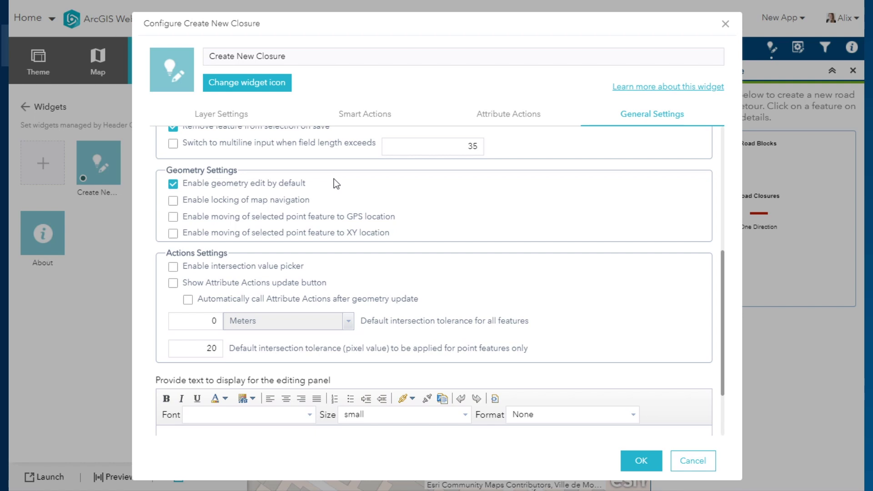
pyautogui.click(230, 117)
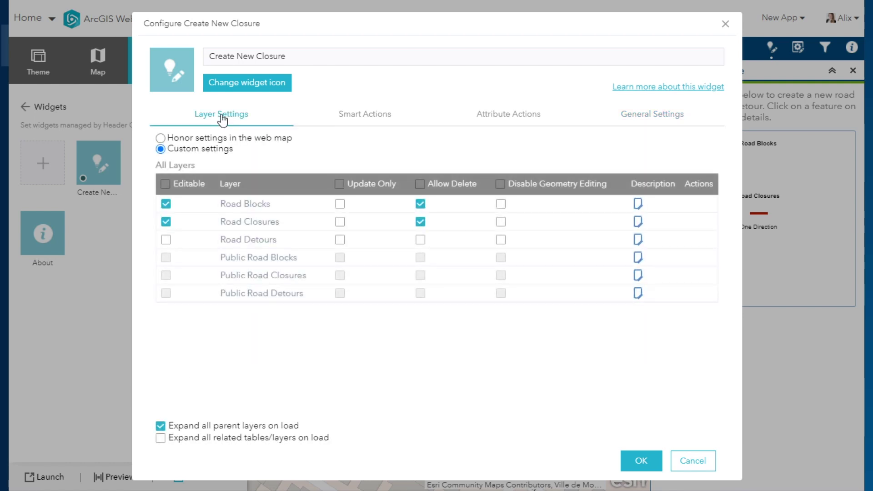
pyautogui.click(499, 184)
pyautogui.click(500, 186)
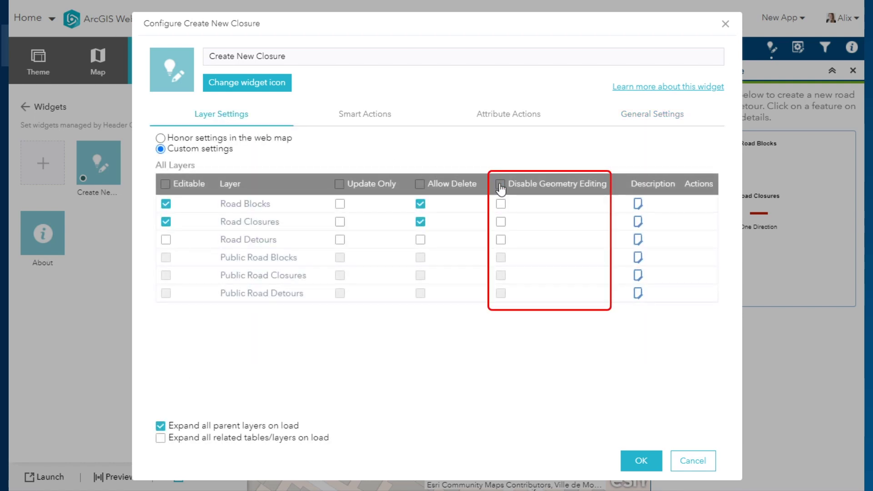
pyautogui.click(501, 187)
pyautogui.click(500, 186)
# - Show the Attribute Actions update button, have attribute actions called automatically after geometry updates, and save the widget configuration
pyautogui.click(646, 119)
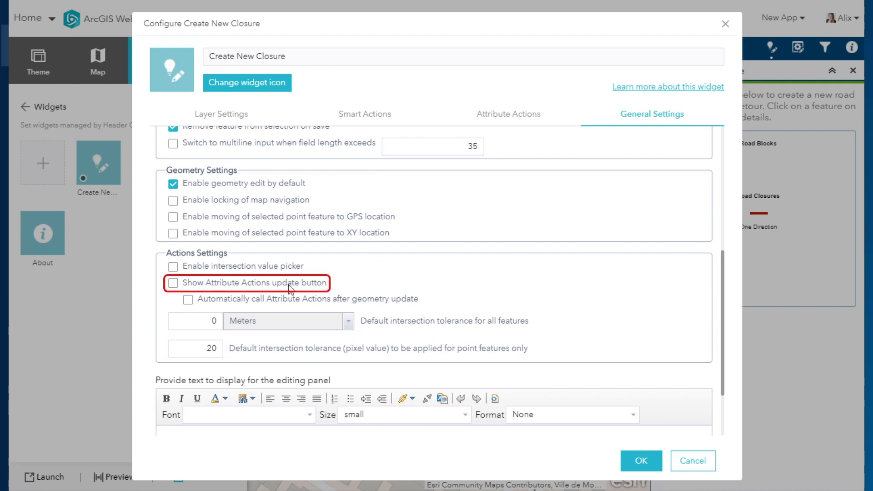
pyautogui.click(174, 284)
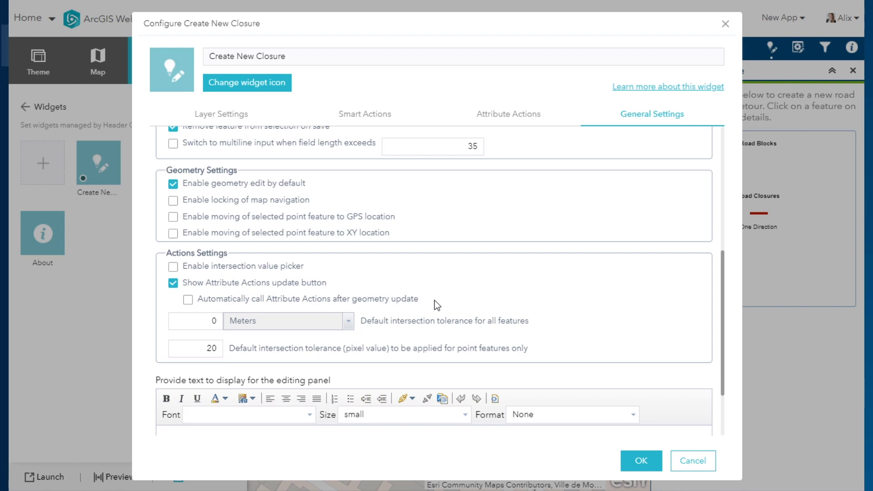
pyautogui.click(191, 302)
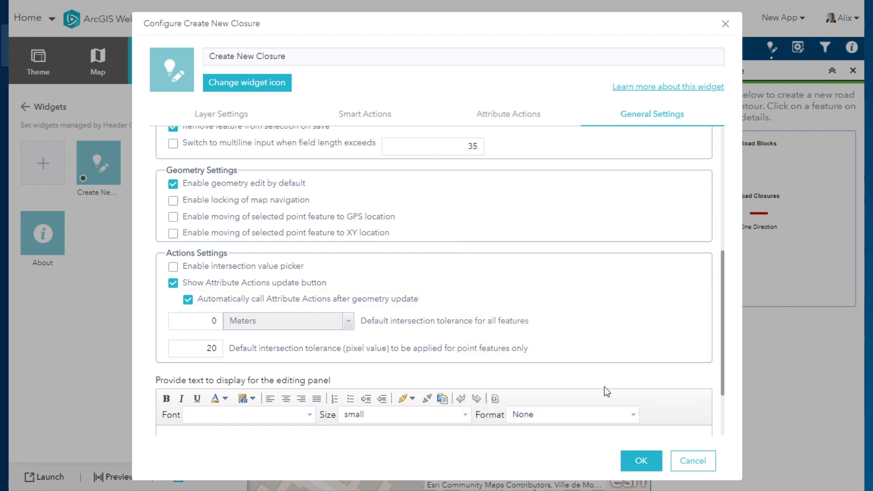
pyautogui.click(638, 460)
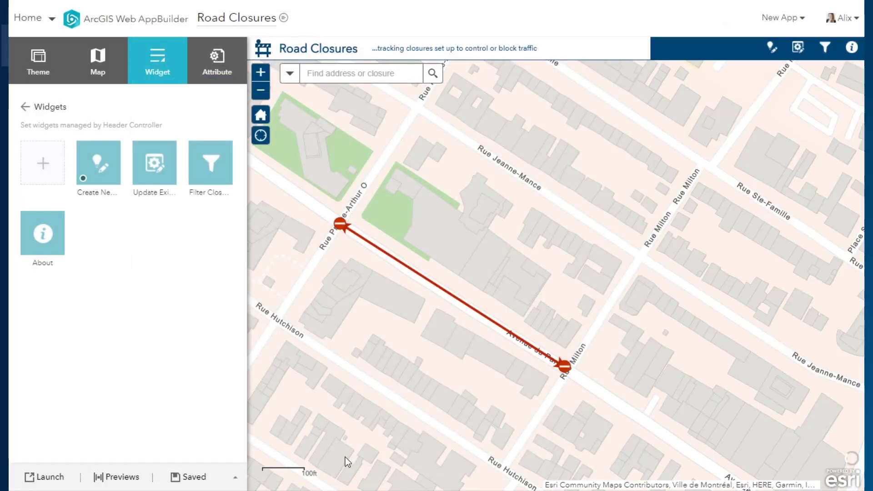